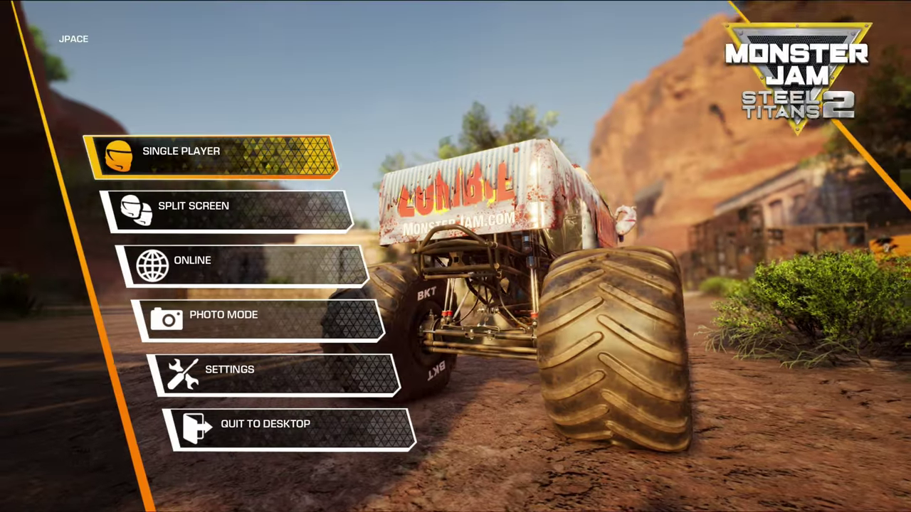
Open the game's wheel settings to view the steering wheel configuration.
{"action": "key", "text": "Down"}
{"action": "key", "text": "Down"}
{"action": "key", "text": "Down"}
{"action": "key", "text": "Down"}
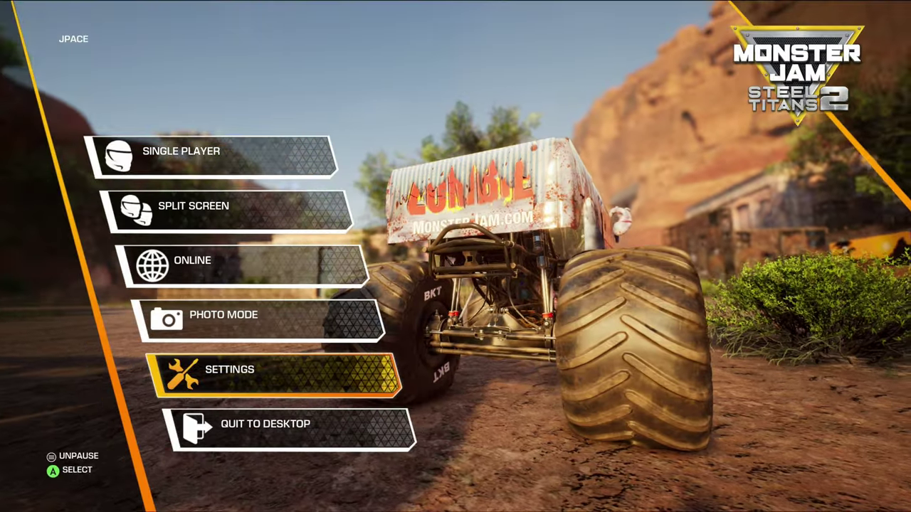
{"action": "key", "text": "Return"}
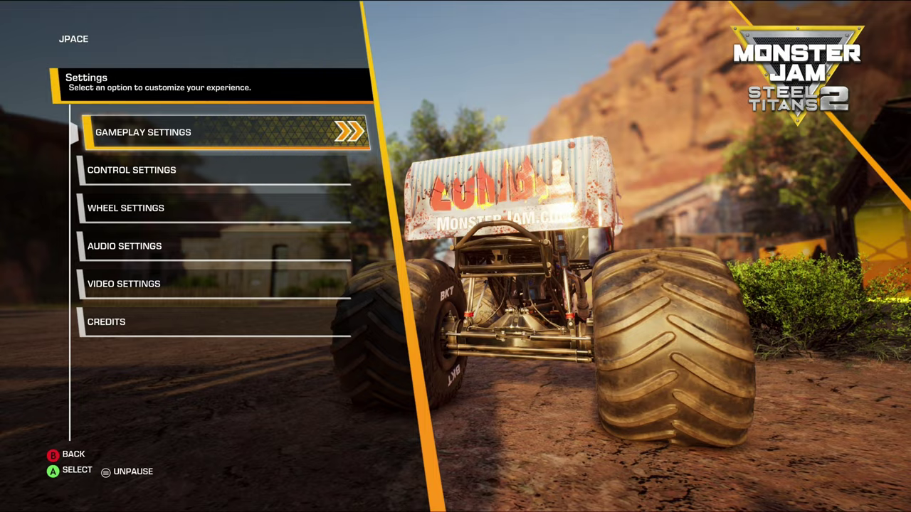
{"action": "key", "text": "Down"}
{"action": "key", "text": "Down"}
{"action": "key", "text": "Return"}
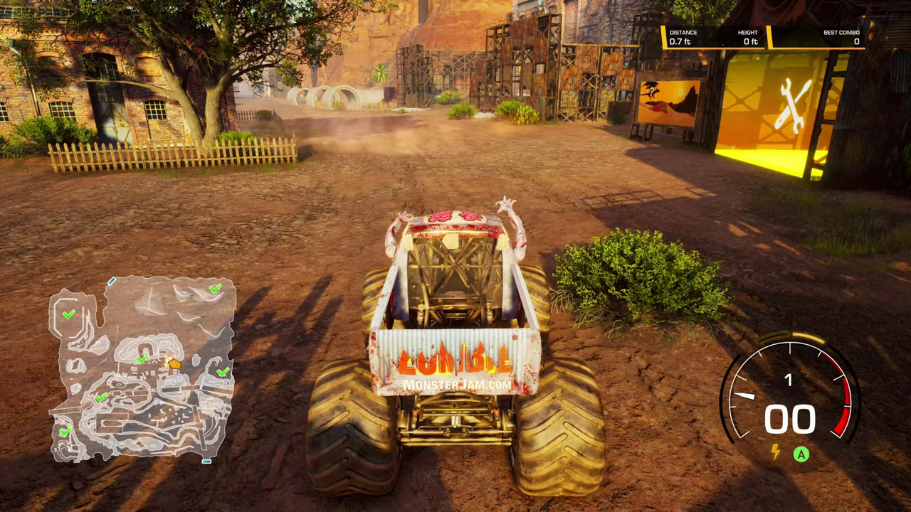
Switch to File Explorer and go to the %appdata% location.
{"action": "key", "text": "alt+Tab"}
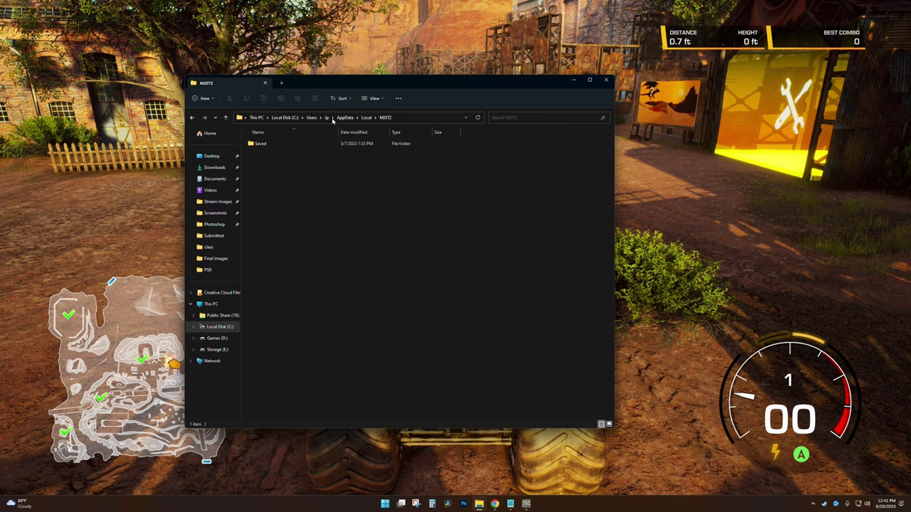
{"action": "left_click", "coordinate": [345, 118]}
{"action": "left_click", "coordinate": [376, 118]}
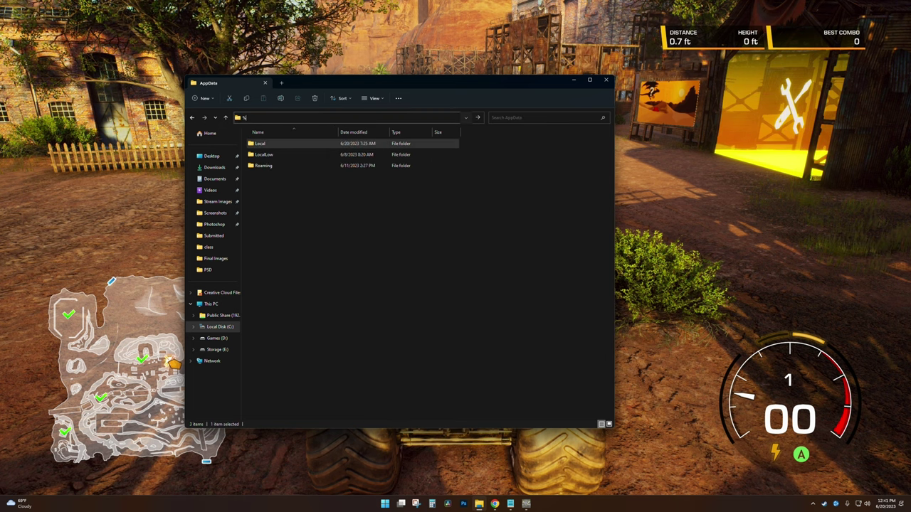
{"action": "type", "text": "%appdata%"}
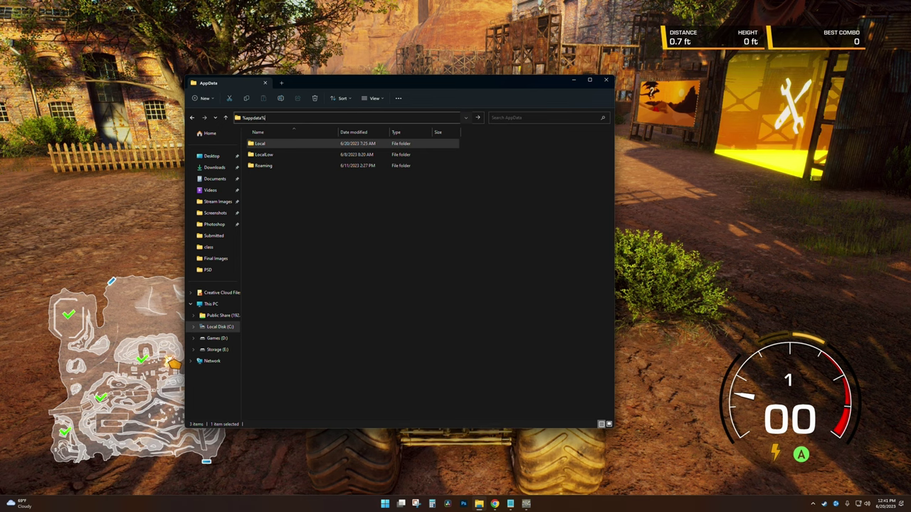
{"action": "key", "text": "Return"}
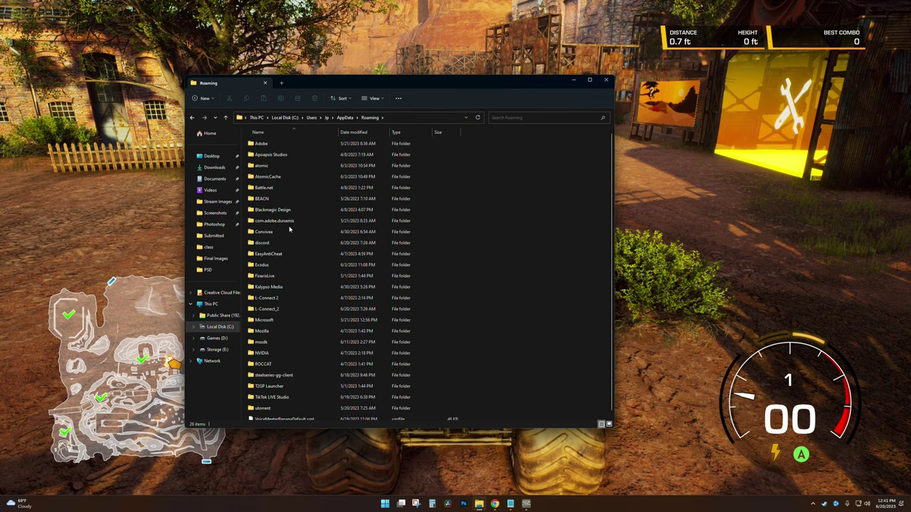
Browse from AppData to the Local\MJST2\Saved\Config\Windows folder that holds the wheel input files.
{"action": "left_click", "coordinate": [345, 118]}
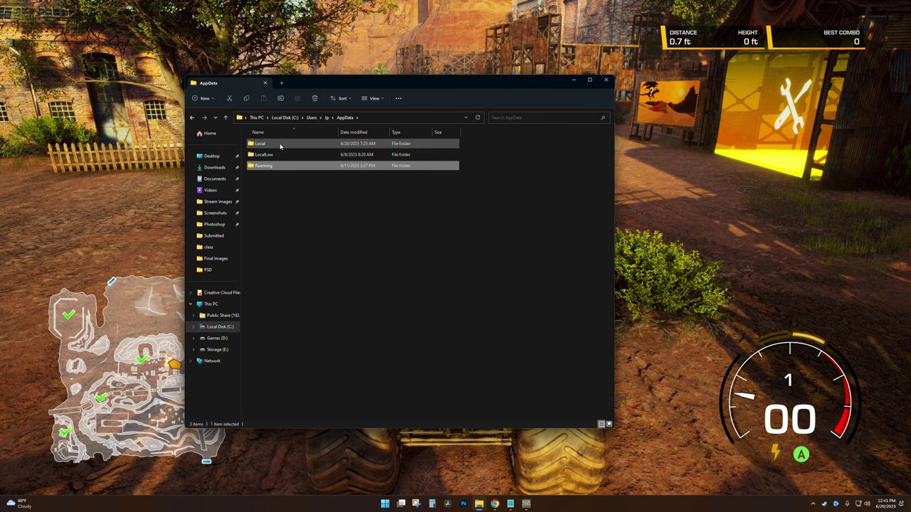
{"action": "double_click", "coordinate": [280, 146]}
{"action": "scroll", "coordinate": [285, 178], "scroll_direction": "down", "scroll_amount": 3}
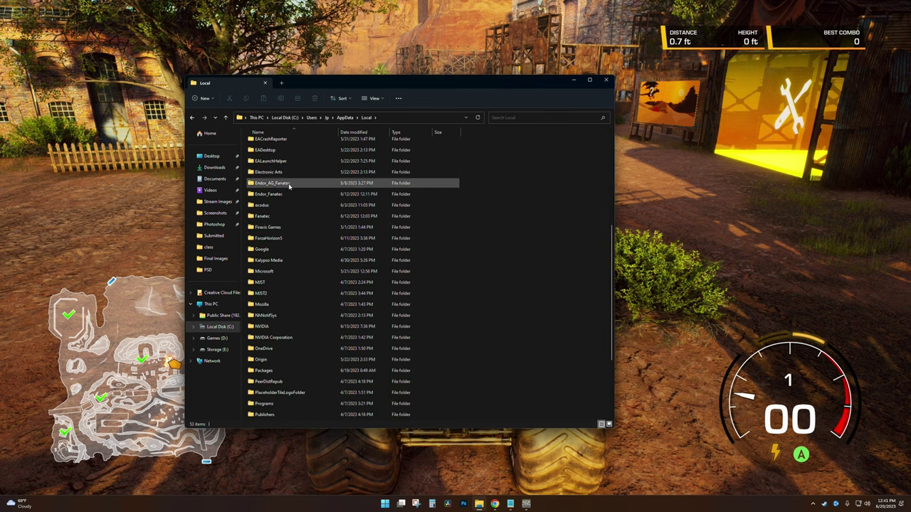
{"action": "double_click", "coordinate": [274, 293]}
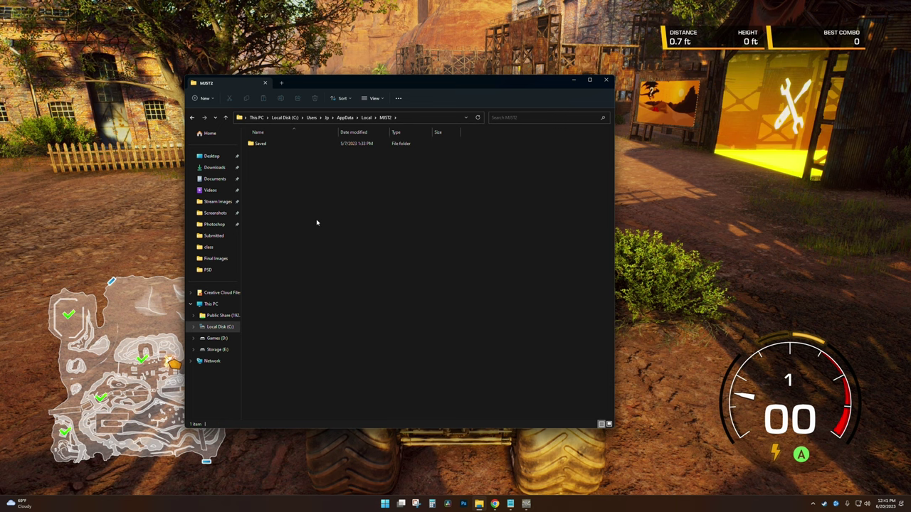
{"action": "double_click", "coordinate": [259, 145]}
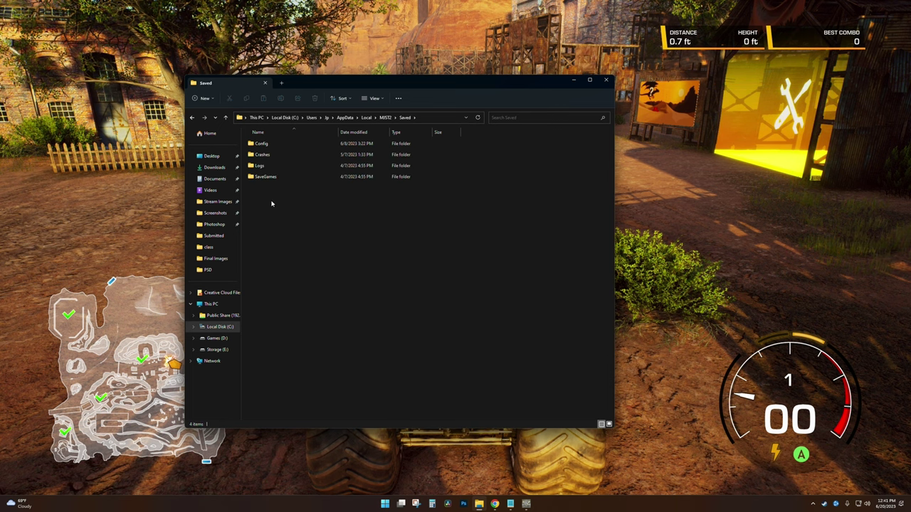
{"action": "double_click", "coordinate": [281, 146]}
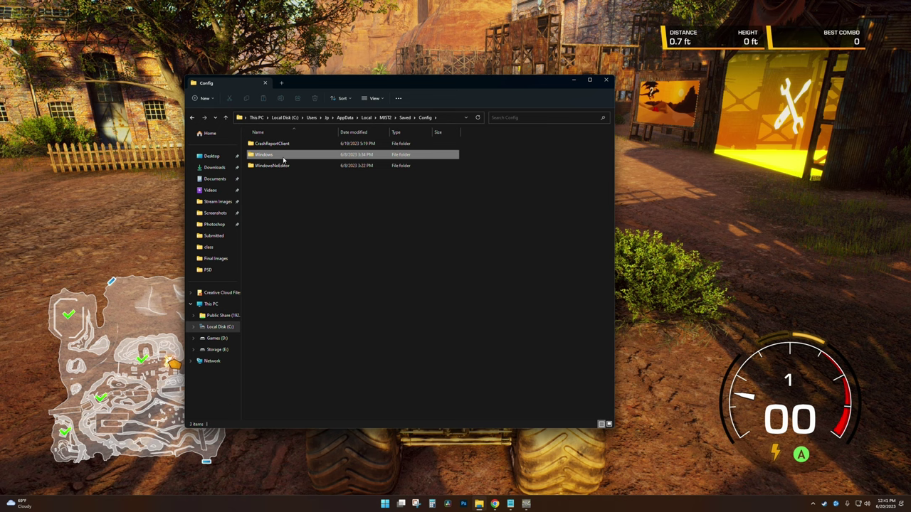
{"action": "double_click", "coordinate": [284, 158]}
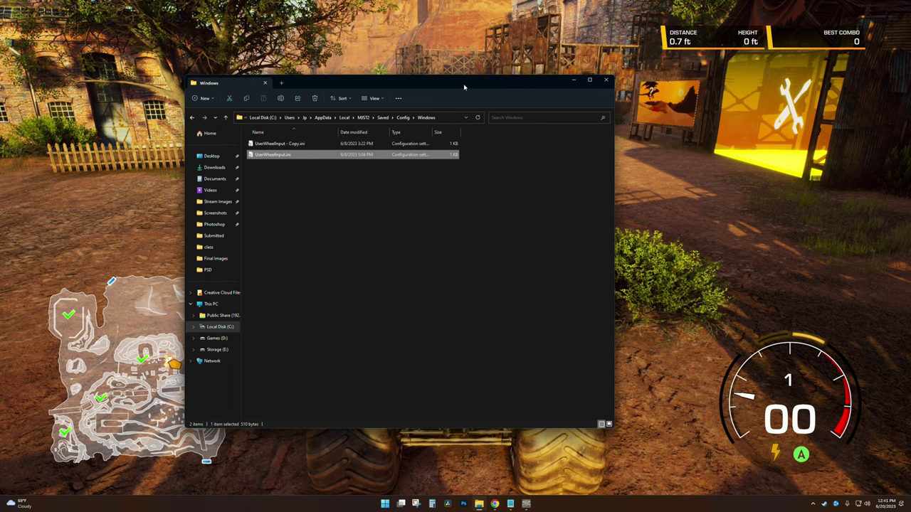
Switch to UserWheelInput.ini in Notepad and inspect the Wheel_Special_Right and face button entries.
{"action": "key", "text": "alt+Tab"}
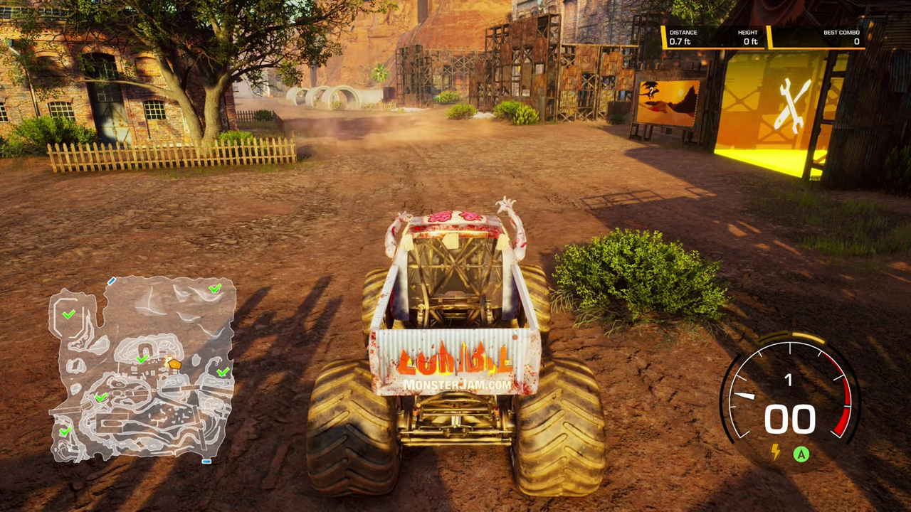
{"action": "key", "text": "alt+Tab"}
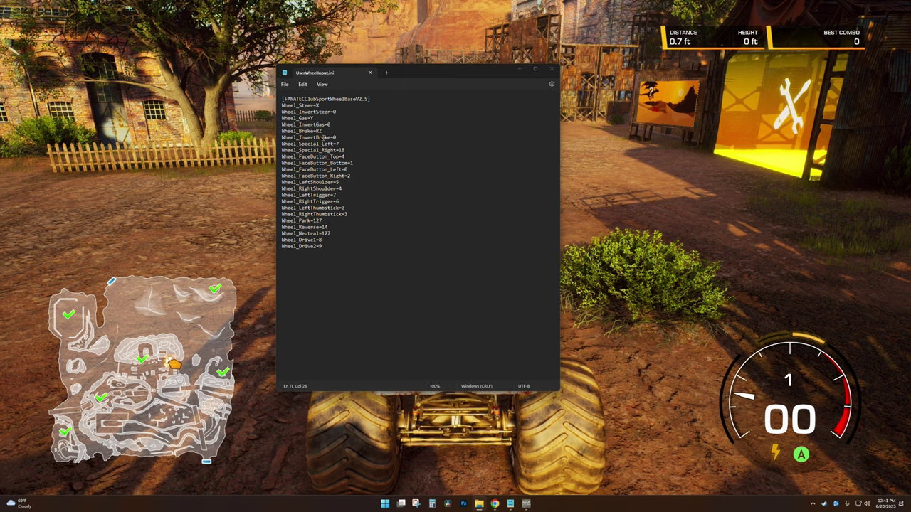
{"action": "double_click", "coordinate": [341, 150]}
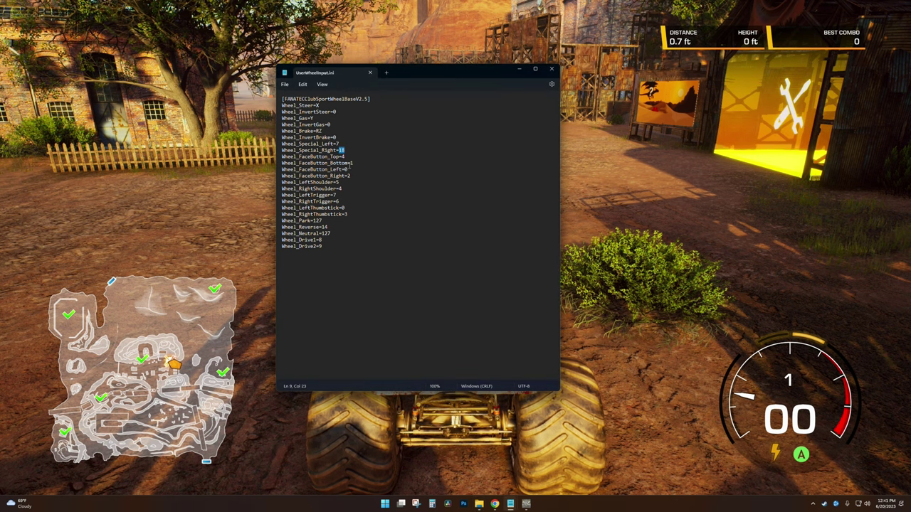
{"action": "left_click", "coordinate": [370, 170]}
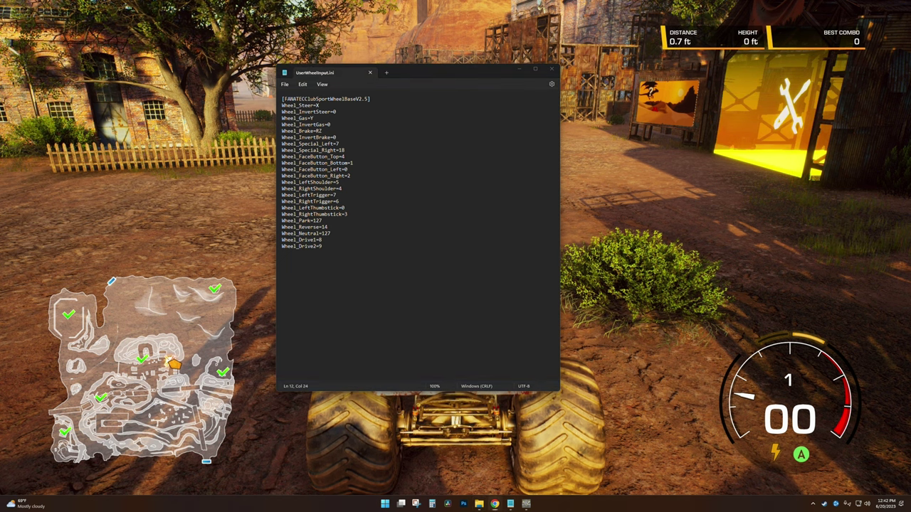
Switch to the Gamepad Tester page in Chrome and arrange it side by side with the UserWheelInput.ini window.
{"action": "key", "text": "alt+Tab"}
{"action": "scroll", "coordinate": [425, 168], "scroll_direction": "up", "scroll_amount": 3}
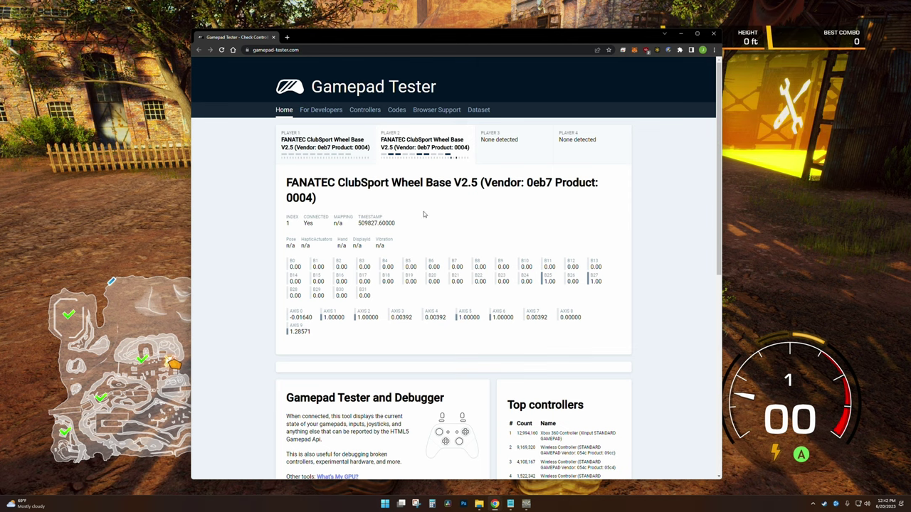
{"action": "left_click_drag", "start_coordinate": [538, 39], "coordinate": [205, 32]}
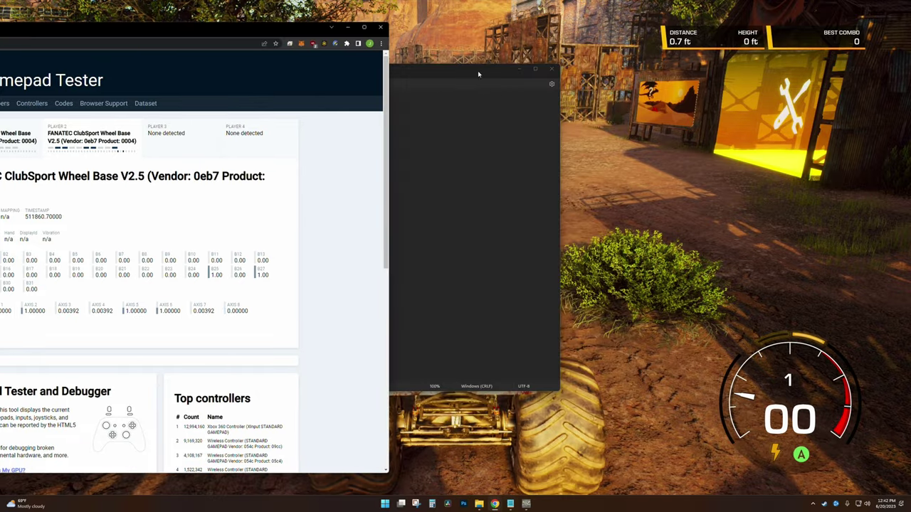
{"action": "left_click_drag", "start_coordinate": [478, 71], "coordinate": [698, 100]}
{"action": "left_click_drag", "start_coordinate": [213, 27], "coordinate": [390, 25]}
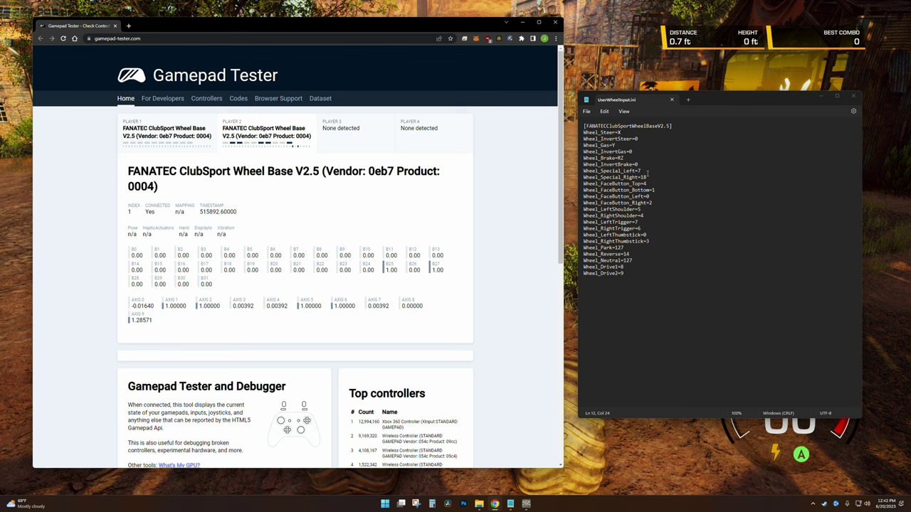
Review the shoulder, Wheel_FaceButton_Top and Wheel_FaceButton_Bottom entries in UserWheelInput.ini beside the gamepad tester.
{"action": "left_click", "coordinate": [642, 210]}
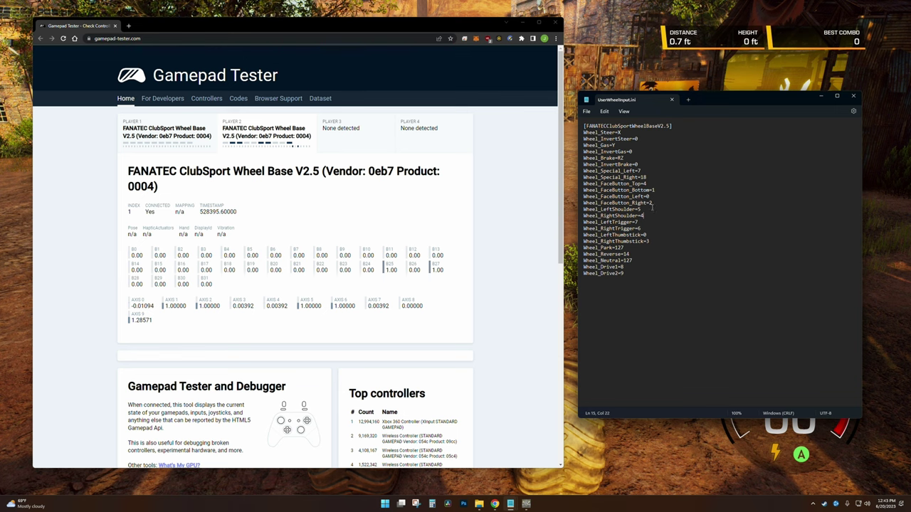
{"action": "left_click", "coordinate": [646, 210]}
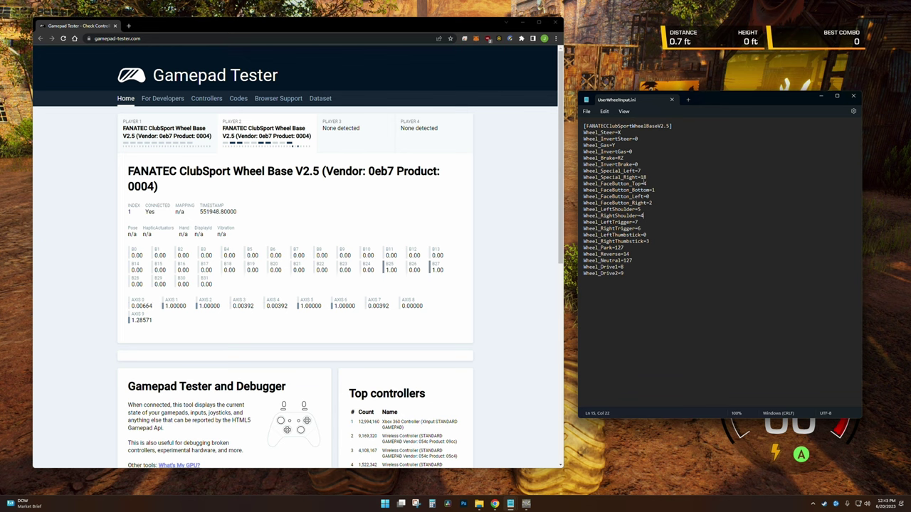
{"action": "left_click", "coordinate": [649, 185]}
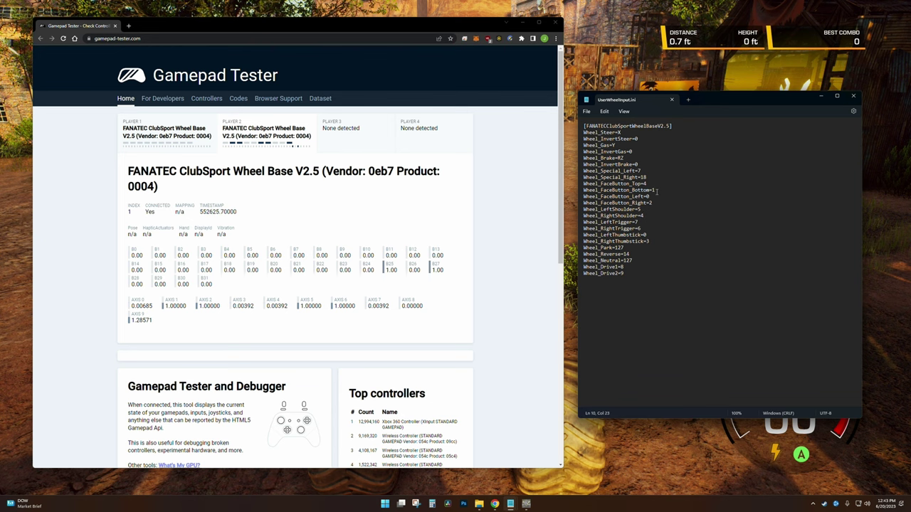
{"action": "left_click_drag", "start_coordinate": [617, 190], "coordinate": [610, 190]}
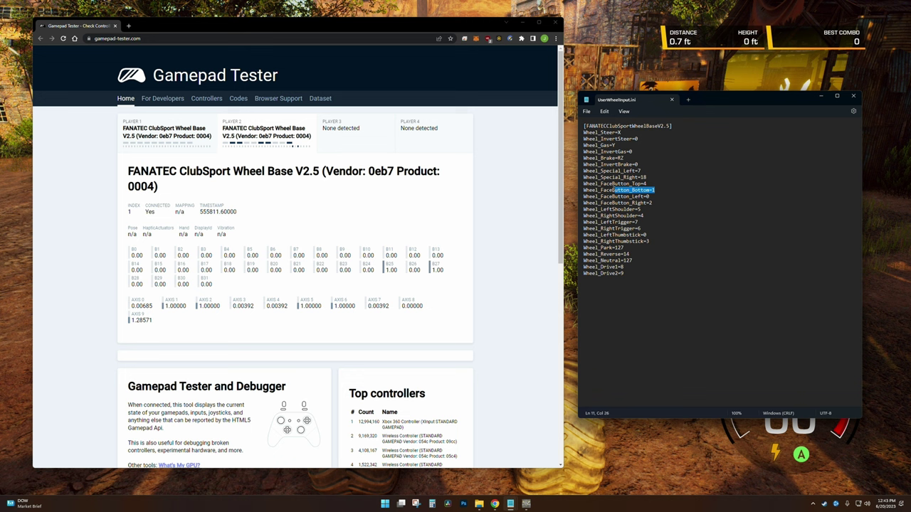
{"action": "left_click", "coordinate": [656, 190]}
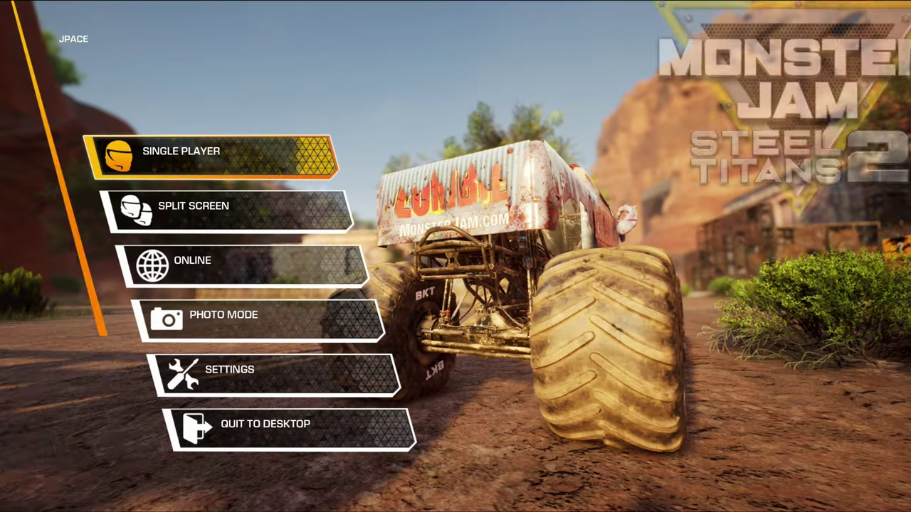
Return to the game and display its wheel settings diagram to check the face button functions.
{"action": "key", "text": "Down"}
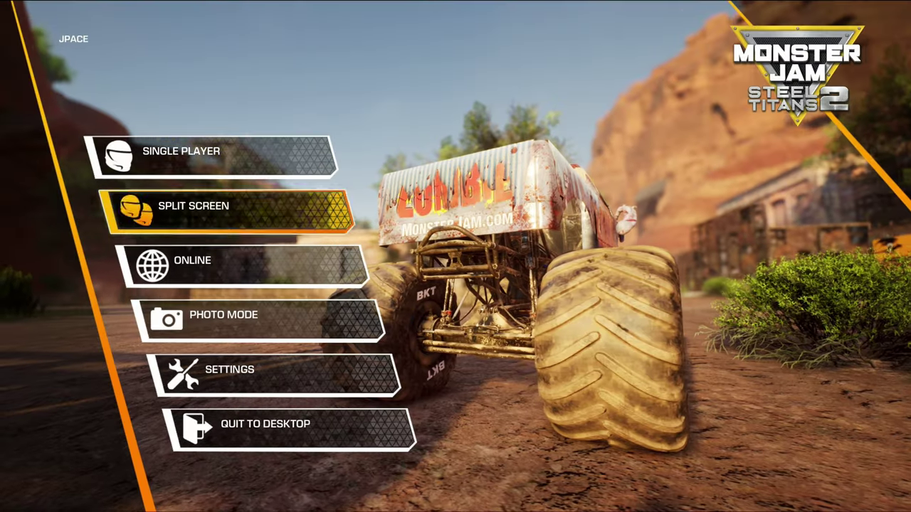
{"action": "key", "text": "Down"}
{"action": "key", "text": "Down"}
{"action": "key", "text": "Down"}
{"action": "key", "text": "Return"}
{"action": "key", "text": "Down"}
{"action": "key", "text": "Down"}
{"action": "key", "text": "Down"}
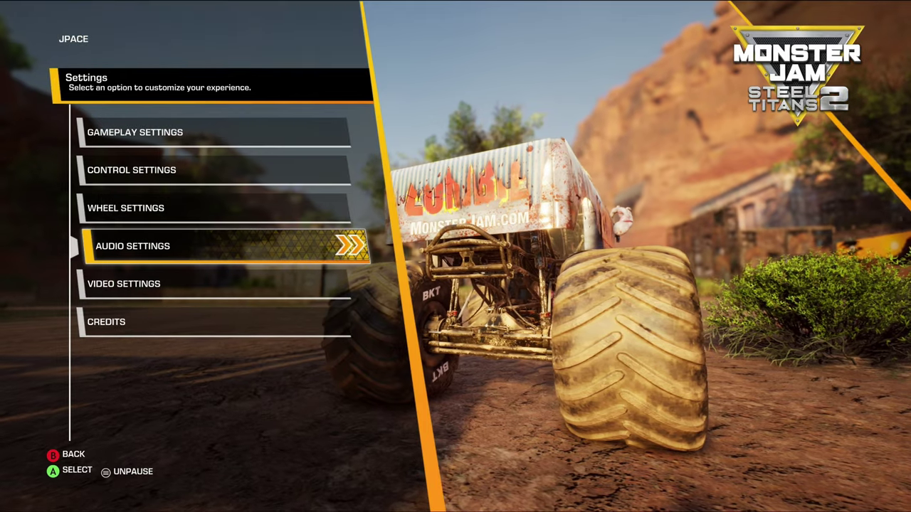
{"action": "key", "text": "Up"}
{"action": "key", "text": "Return"}
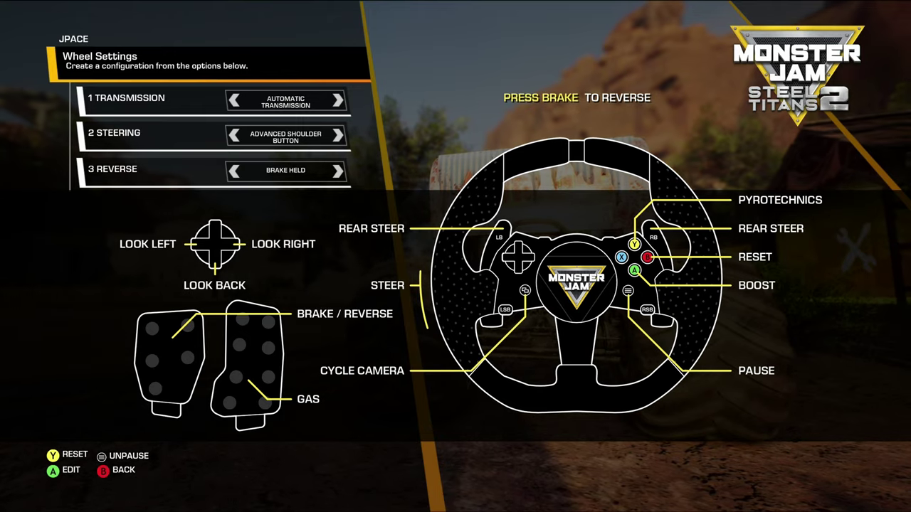
Switch to UserWheelInput.ini and compare its bottom, left and right face button entries with the game's wheel diagram.
{"action": "key", "text": "alt+Tab"}
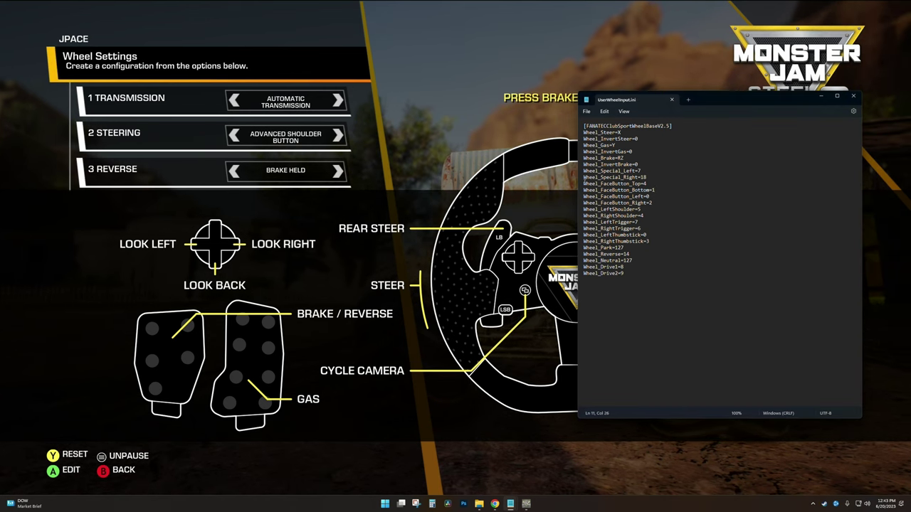
{"action": "left_click_drag", "start_coordinate": [584, 190], "coordinate": [645, 190]}
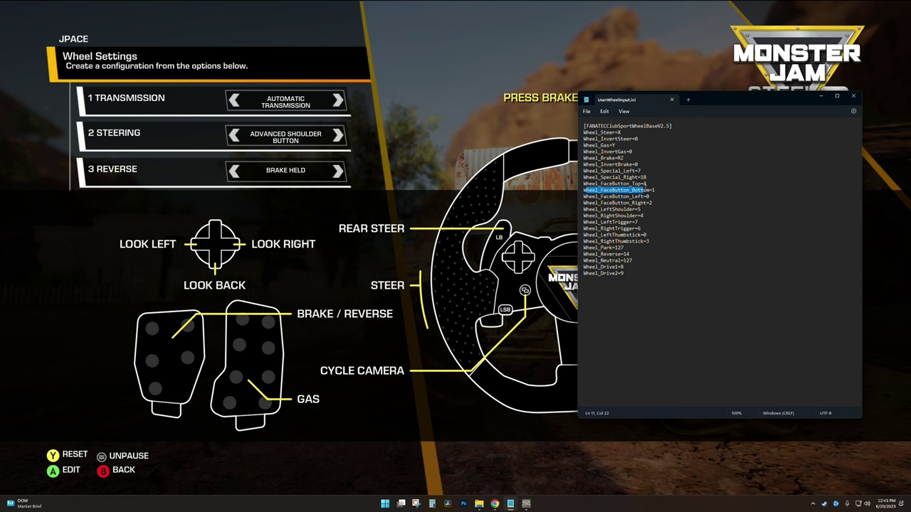
{"action": "left_click_drag", "start_coordinate": [632, 190], "coordinate": [588, 197]}
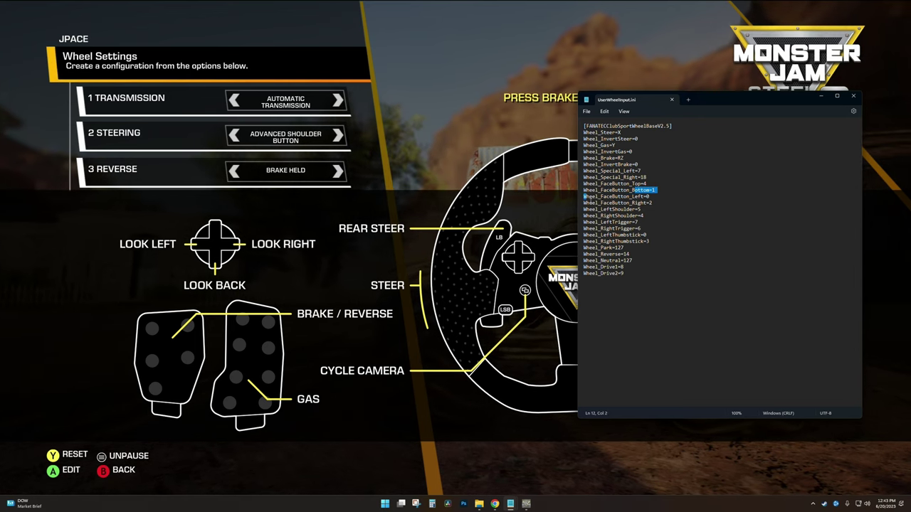
{"action": "left_click_drag", "start_coordinate": [646, 203], "coordinate": [615, 202]}
{"action": "left_click", "coordinate": [653, 203]}
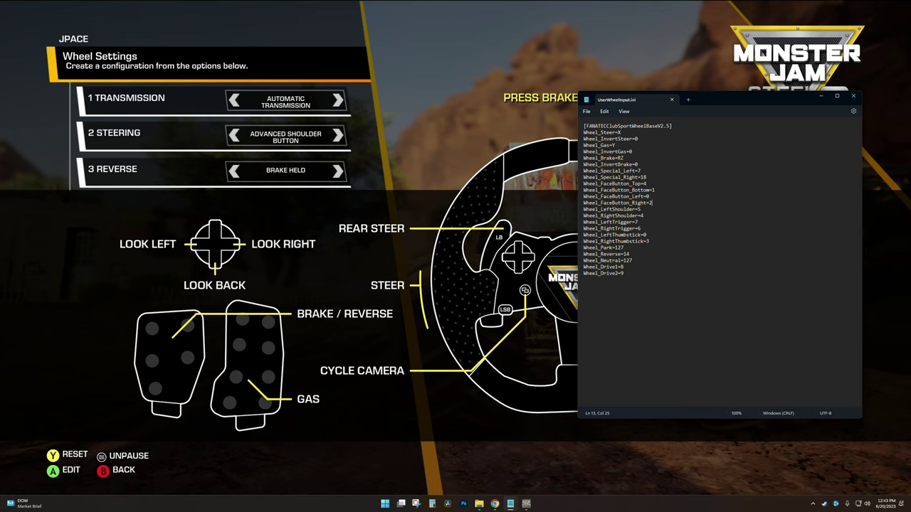
Bring back Gamepad Tester for reference and set Wheel_FaceButton_Top to 3 and Wheel_RightThumbstick to 22 in UserWheelInput.ini.
{"action": "key", "text": "alt+Tab"}
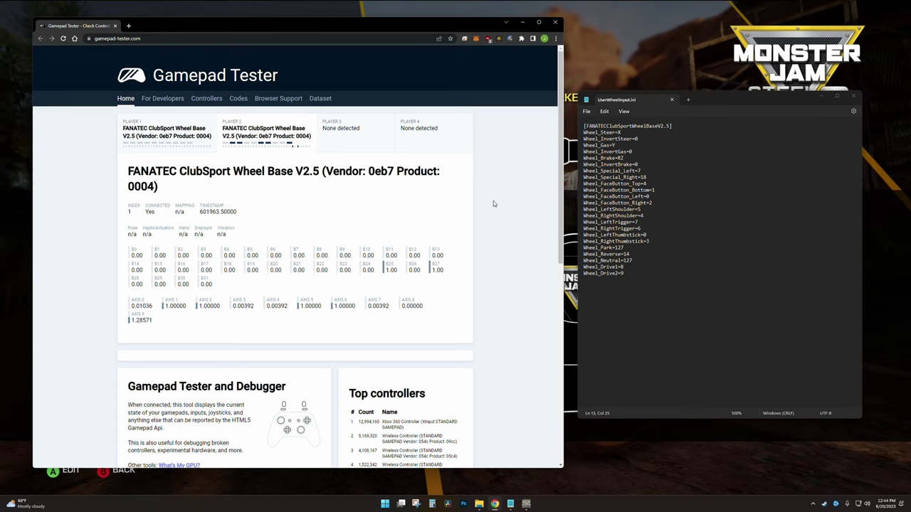
{"action": "left_click", "coordinate": [656, 185]}
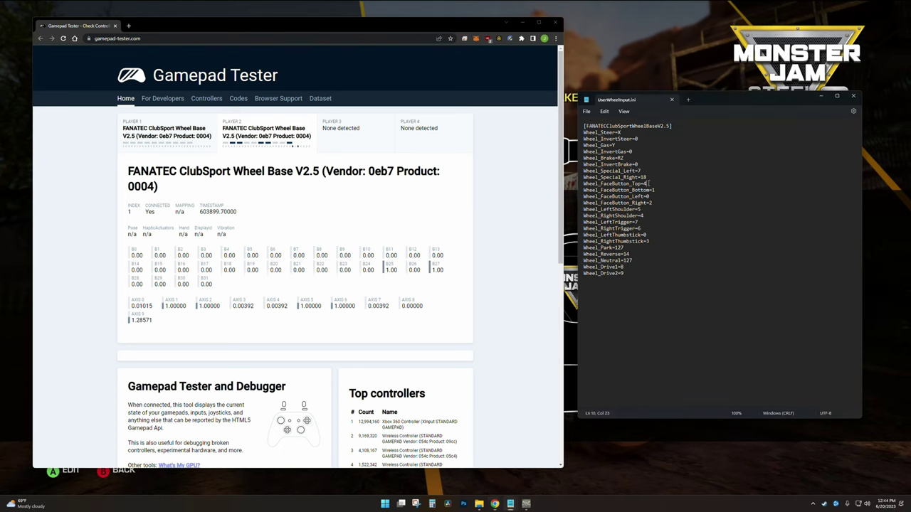
{"action": "key", "text": "BackSpace"}
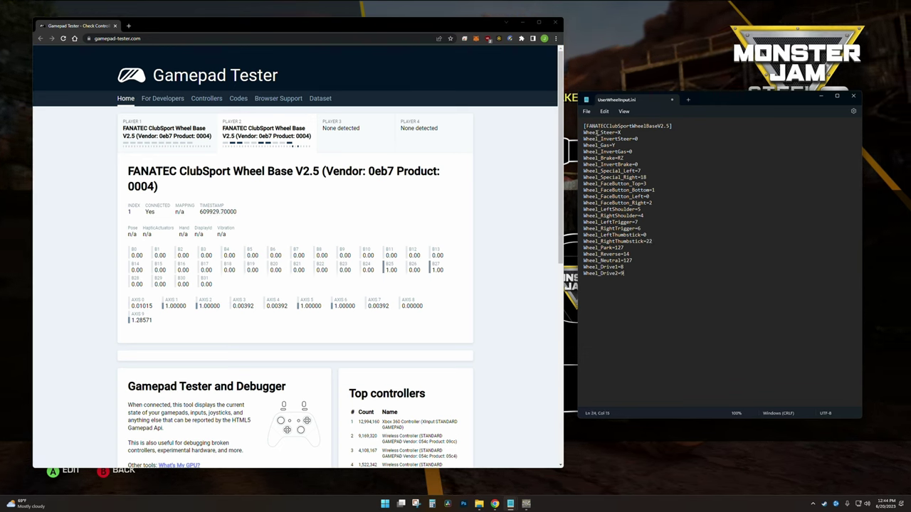
Save the edited button mappings in UserWheelInput.ini.
{"action": "left_click", "coordinate": [627, 273]}
{"action": "left_click", "coordinate": [586, 111]}
{"action": "key", "text": "Escape"}
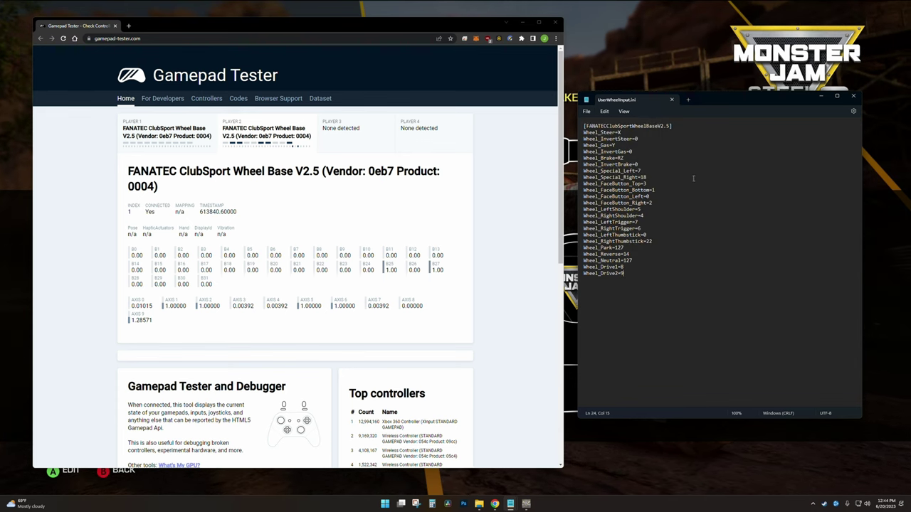
{"action": "left_click", "coordinate": [664, 179]}
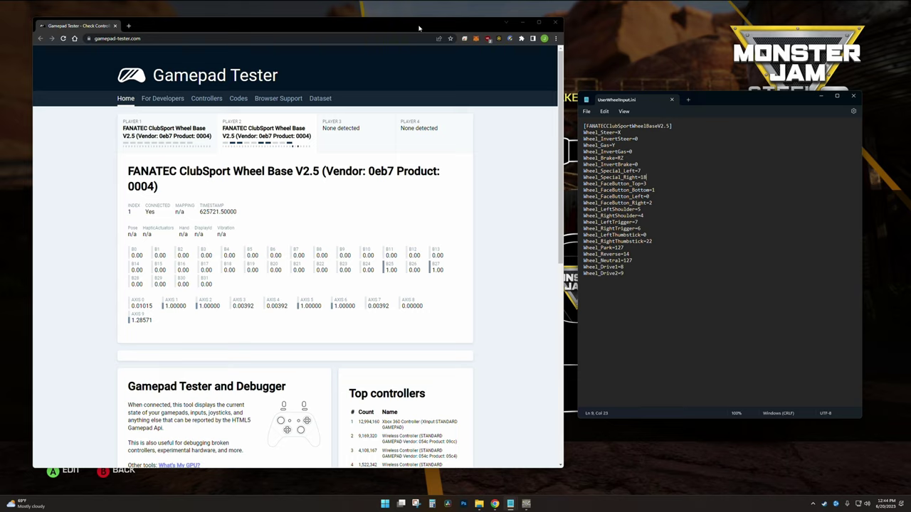
Move Gamepad Tester and the UserWheelInput.ini window aside to uncover the wheel diagram in the game's settings.
{"action": "left_click_drag", "start_coordinate": [420, 29], "coordinate": [121, 28]}
{"action": "left_click", "coordinate": [700, 85]}
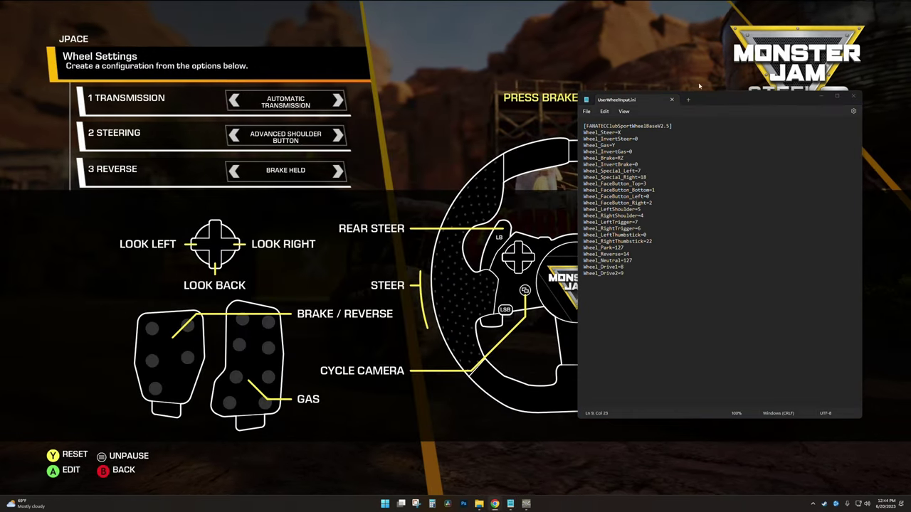
{"action": "left_click_drag", "start_coordinate": [699, 98], "coordinate": [297, 97]}
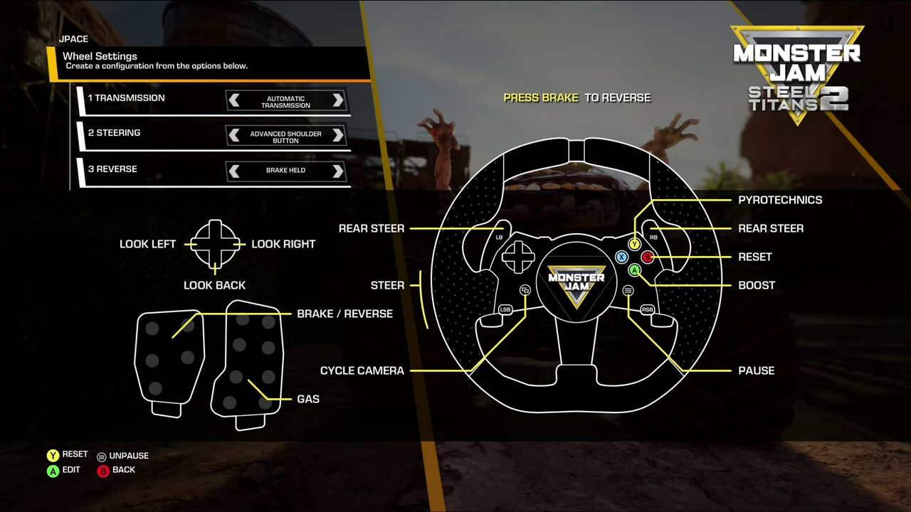
Review the backup keyboard mappings for third-party mapping software in New Text Document (2).txt, and return to the game.
{"action": "key", "text": "alt+Tab"}
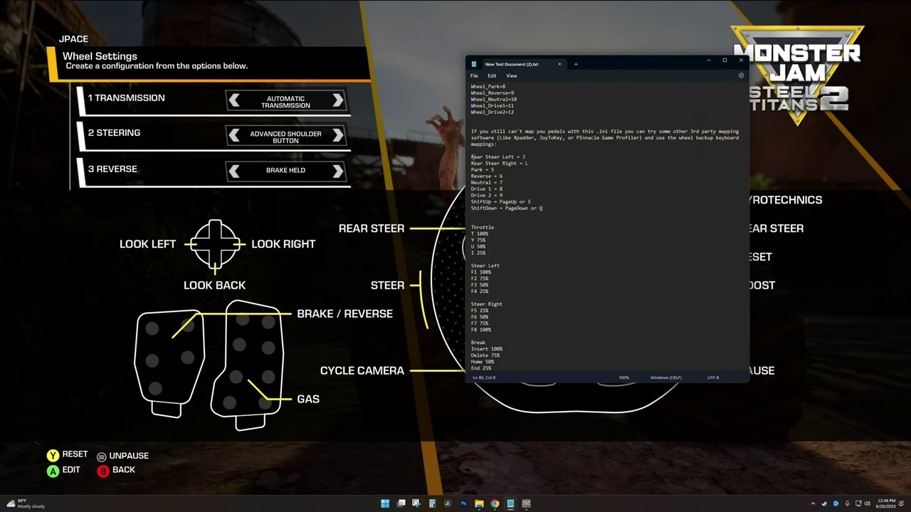
{"action": "left_click_drag", "start_coordinate": [471, 157], "coordinate": [491, 328]}
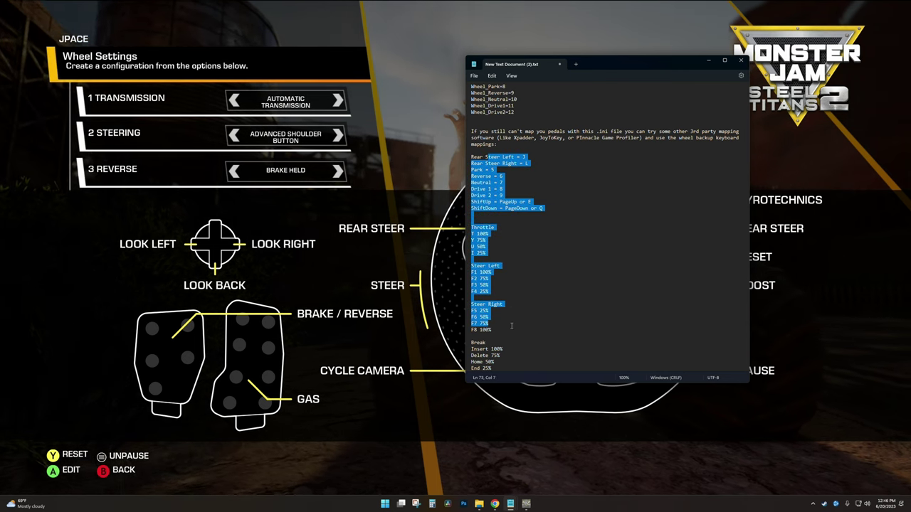
{"action": "left_click", "coordinate": [499, 240]}
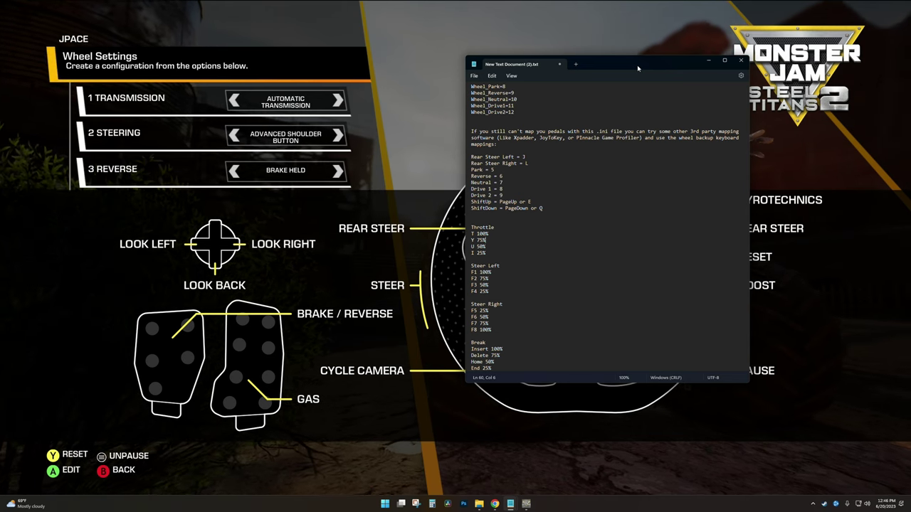
{"action": "key", "text": "alt+Tab"}
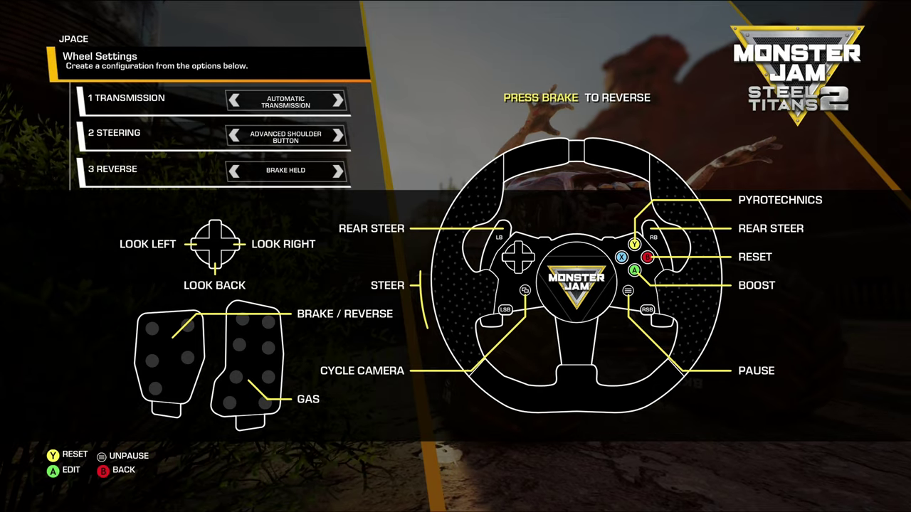
Leave the wheel settings and drive the truck around the open world, steering both ways to test the mapping.
{"action": "key", "text": "Escape"}
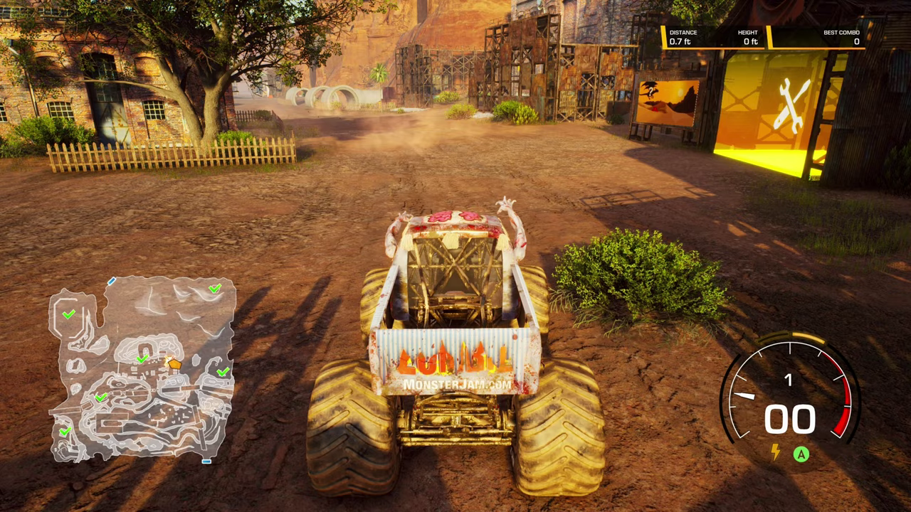
{"action": "key", "text": "w"}
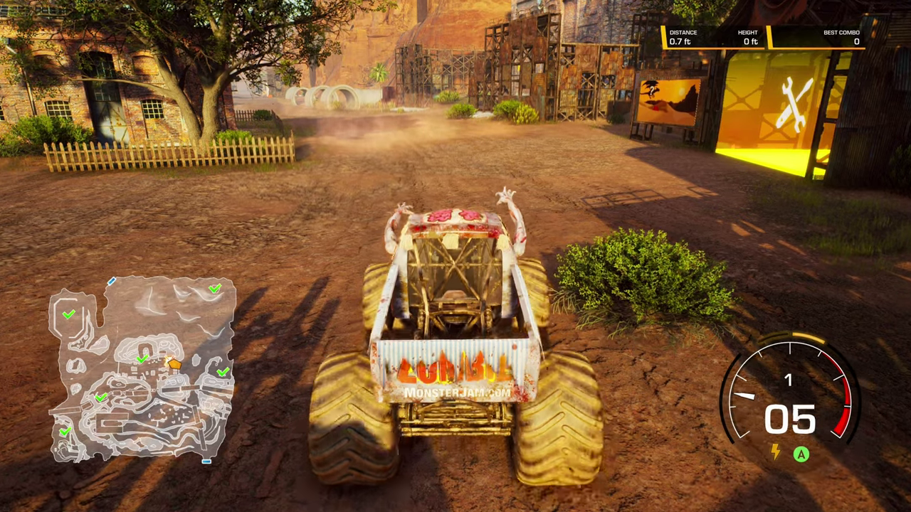
{"action": "key", "text": "w"}
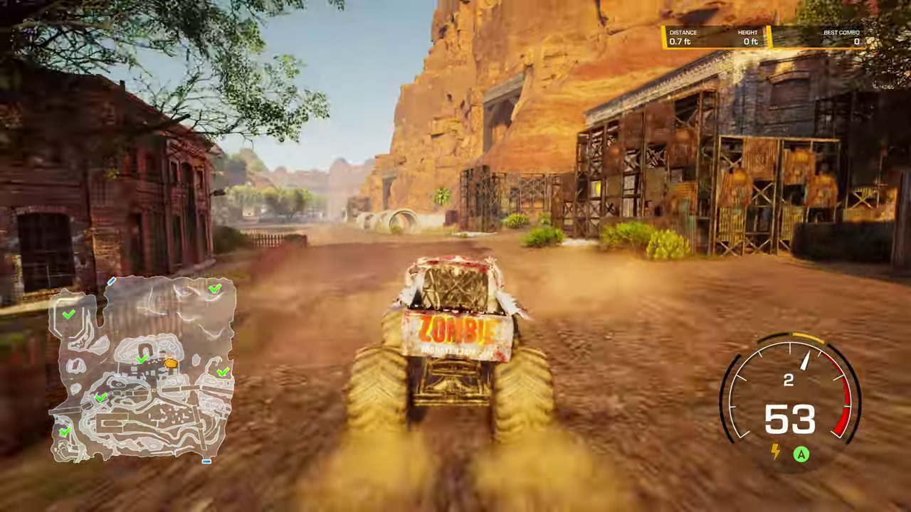
{"action": "key", "text": "a"}
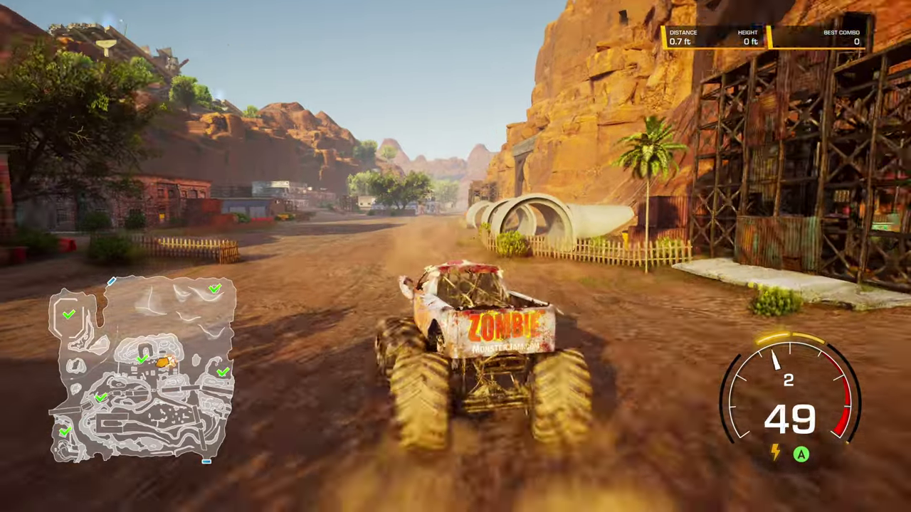
{"action": "key", "text": "a"}
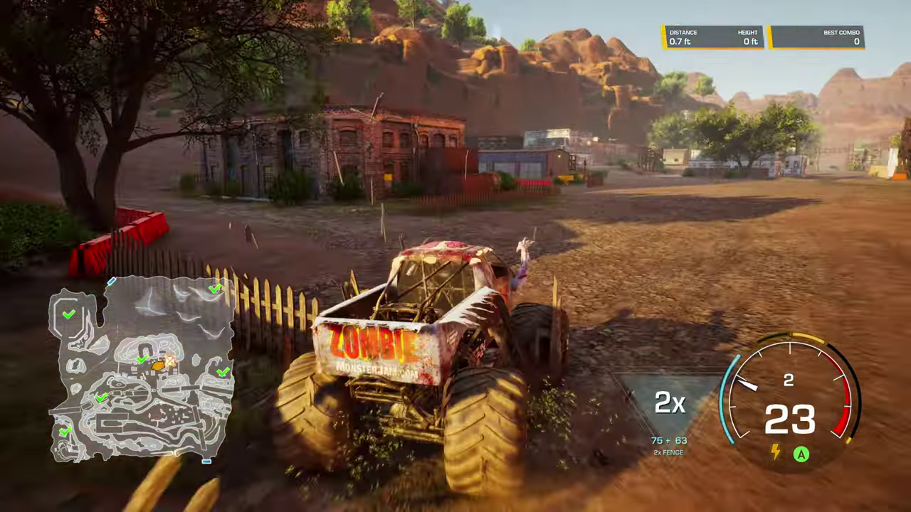
{"action": "key", "text": "d"}
{"action": "key", "text": "a"}
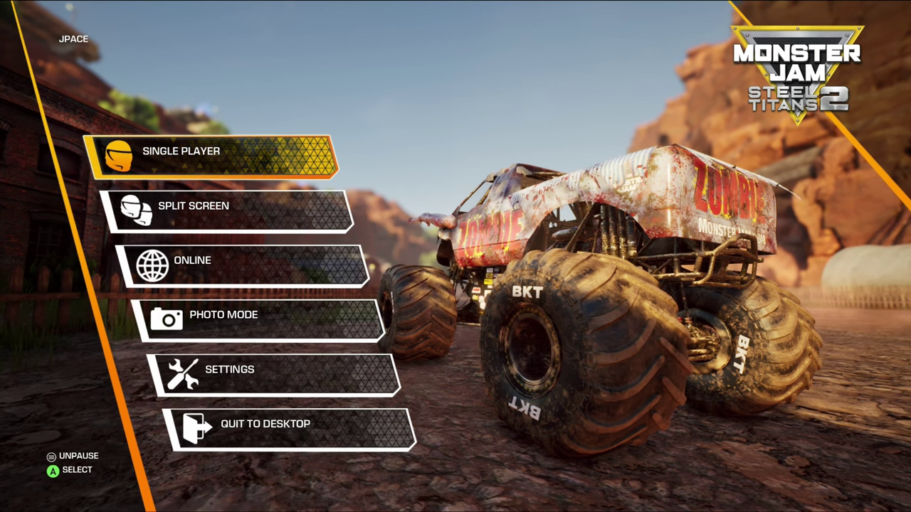
Go through the game's pause menu and open The Big Show + from the single-player modes.
{"action": "key", "text": "Down"}
{"action": "key", "text": "Down"}
{"action": "key", "text": "Down"}
{"action": "key", "text": "Down"}
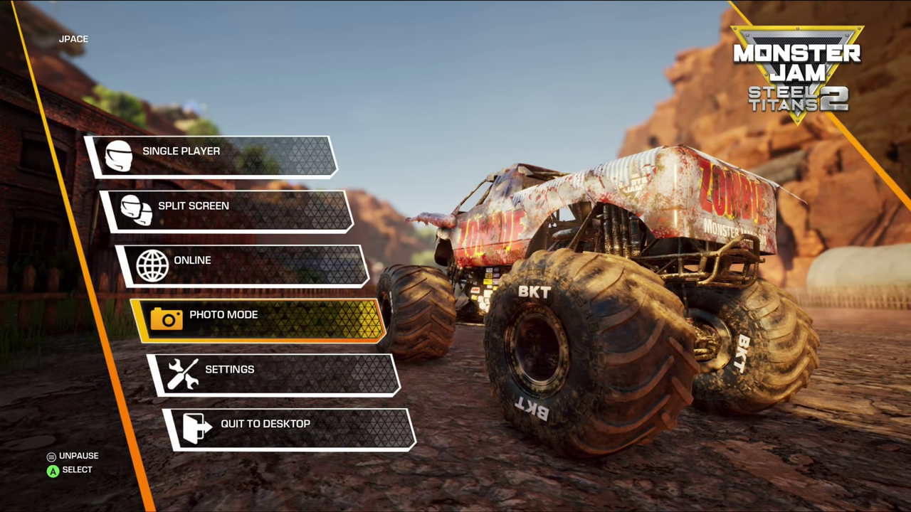
{"action": "key", "text": "Down"}
{"action": "key", "text": "Down"}
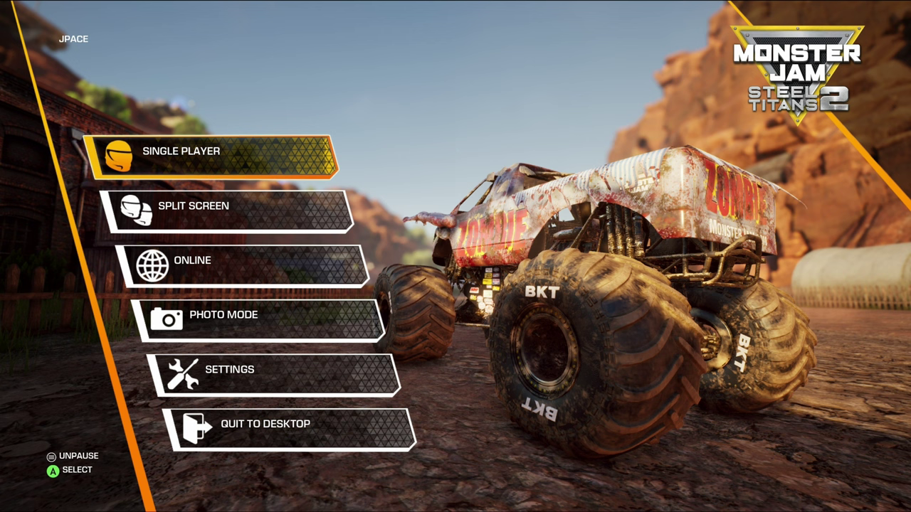
{"action": "key", "text": "Return"}
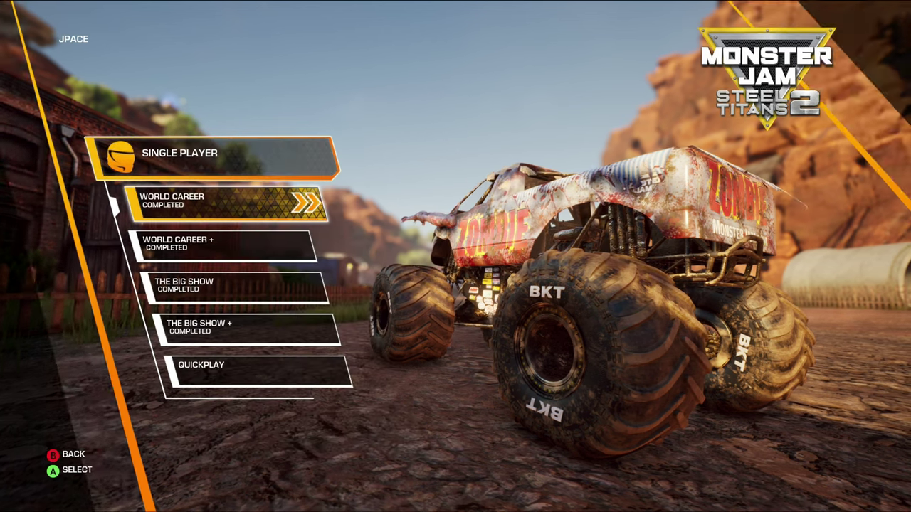
{"action": "key", "text": "Down"}
{"action": "key", "text": "Down"}
{"action": "key", "text": "Down"}
{"action": "key", "text": "Return"}
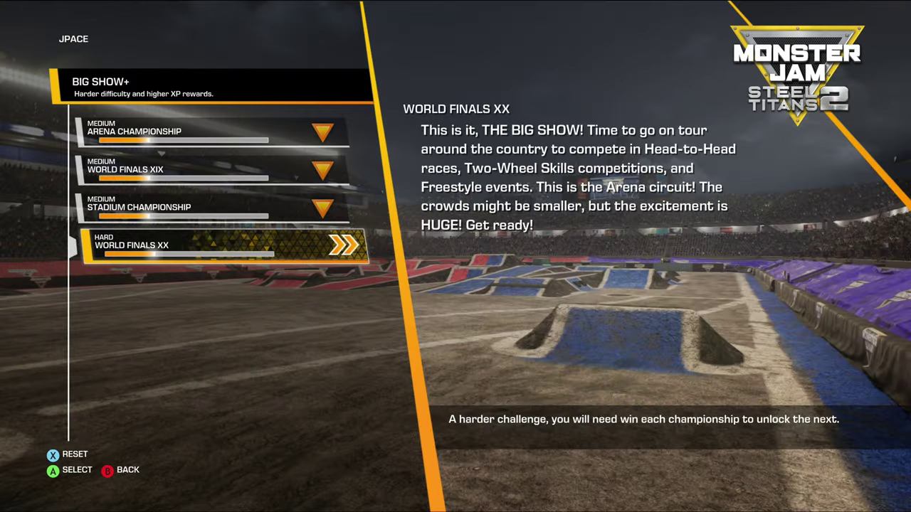